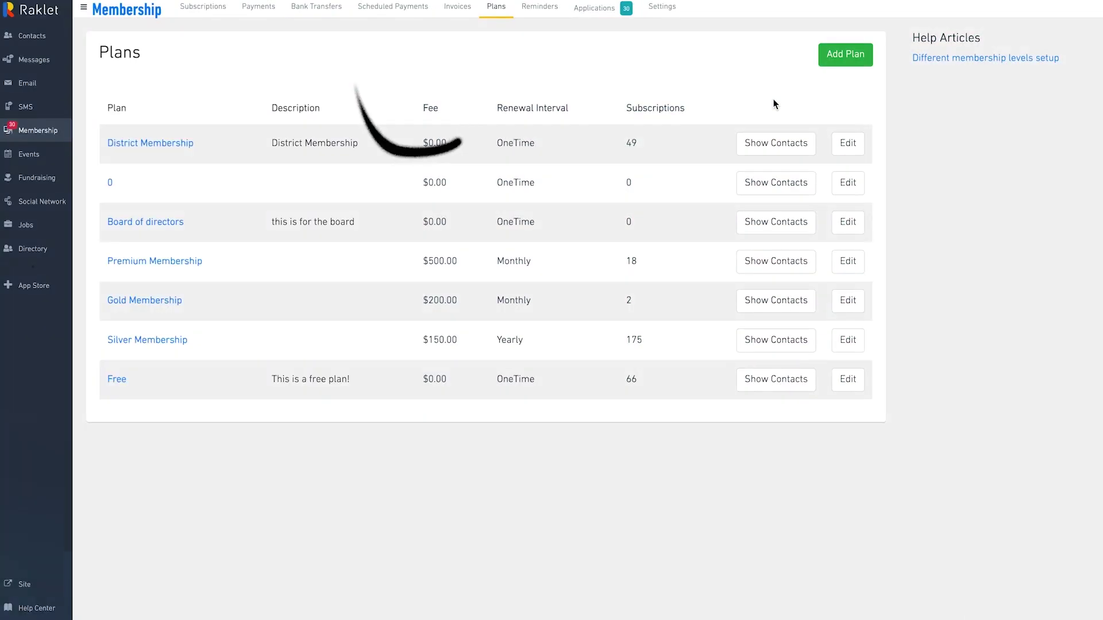
- Start a new membership plan, entering its fee and opening the renewal interval choices
left_click(843, 58)
left_click(353, 211)
type("1")
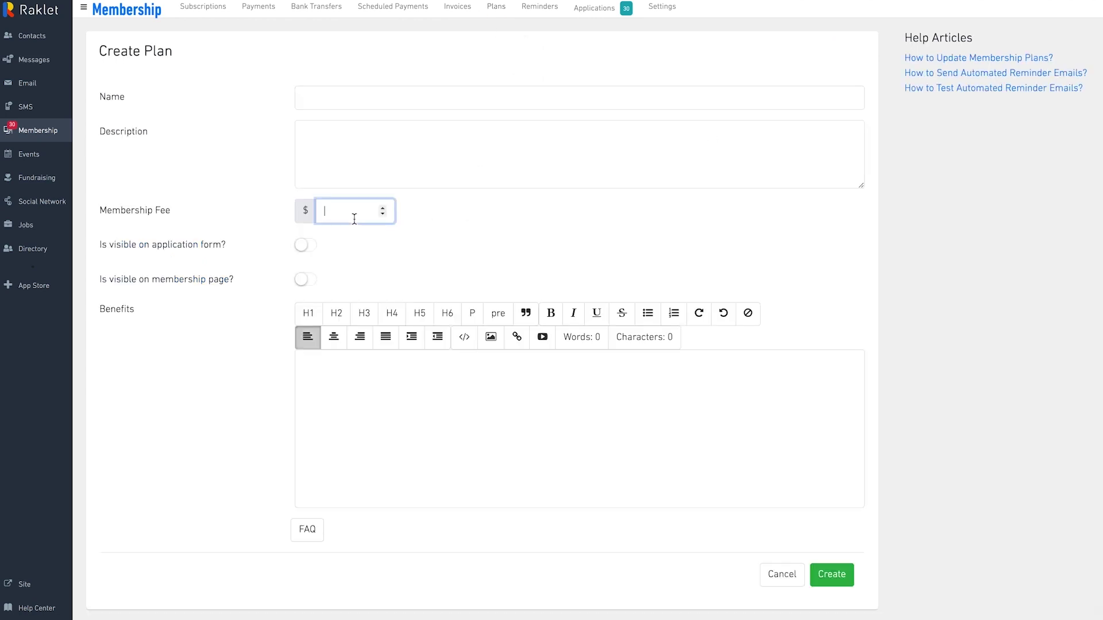
type("0")
left_click(415, 246)
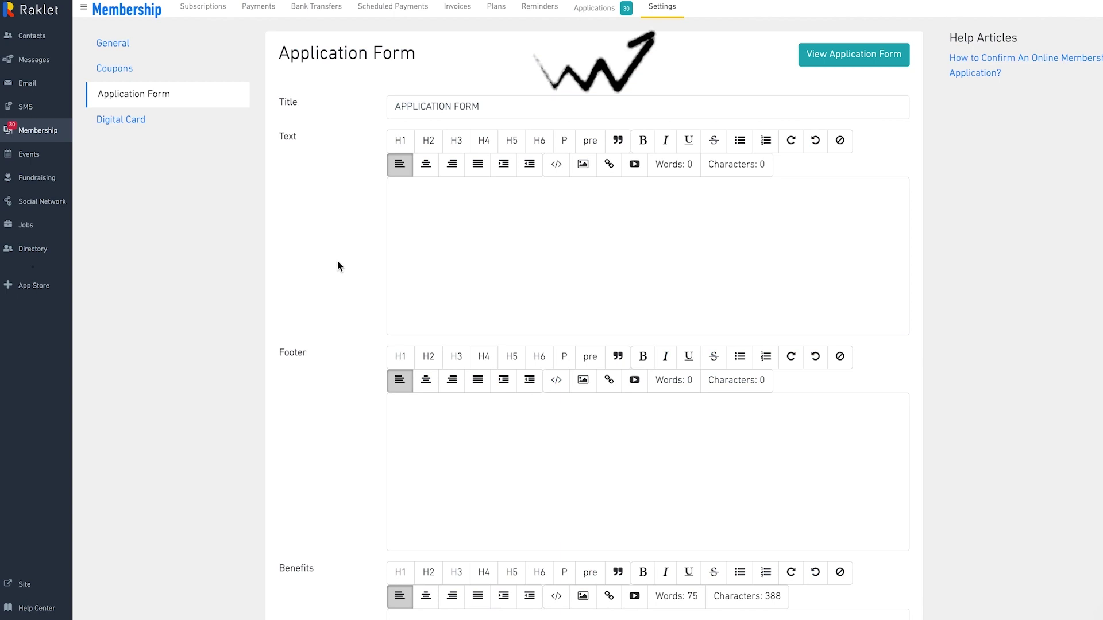
scroll(337, 266, "down", 4)
scroll(337, 266, "down", 6)
scroll(337, 267, "down", 3)
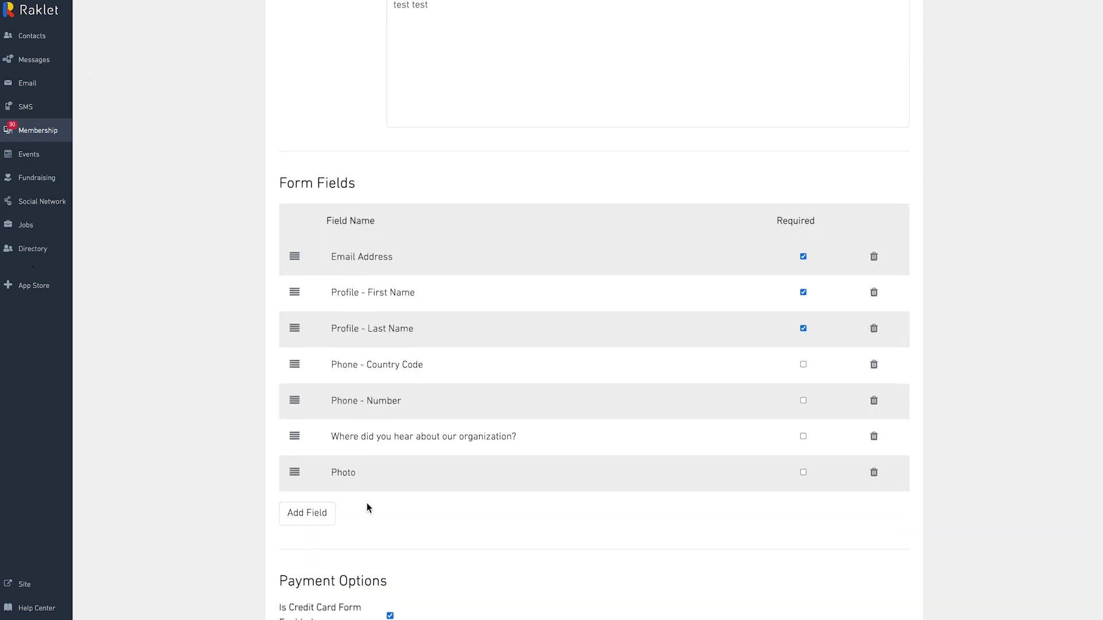
- Add a new field to the application form and pick its data type, then reach general settings
left_click(307, 512)
left_click(611, 126)
scroll(672, 266, "down", 4)
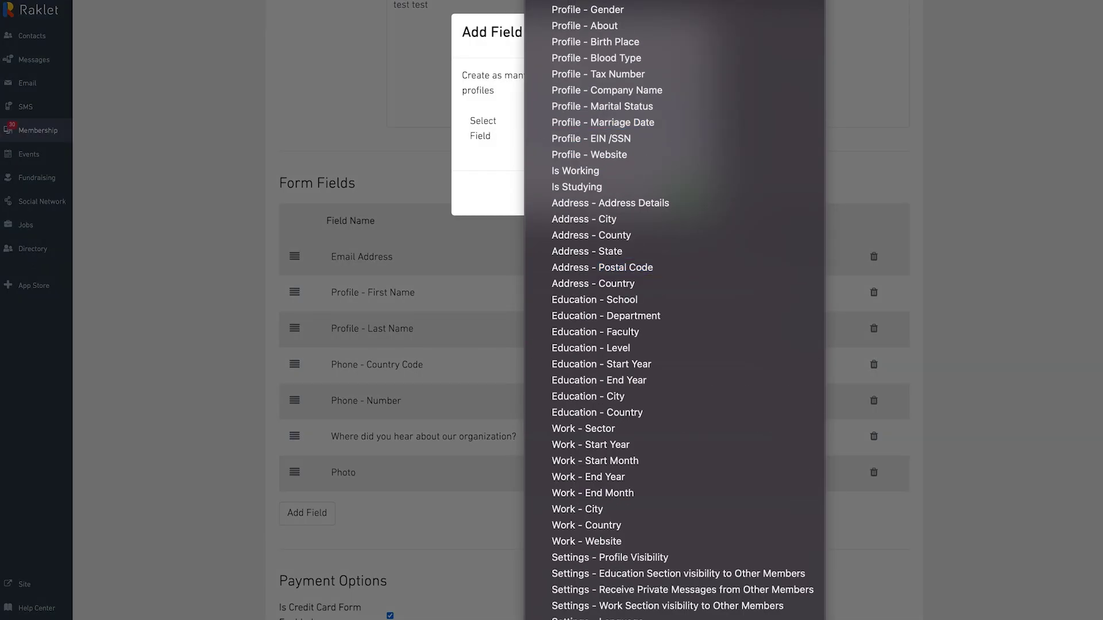
left_click(612, 126)
left_click(655, 202)
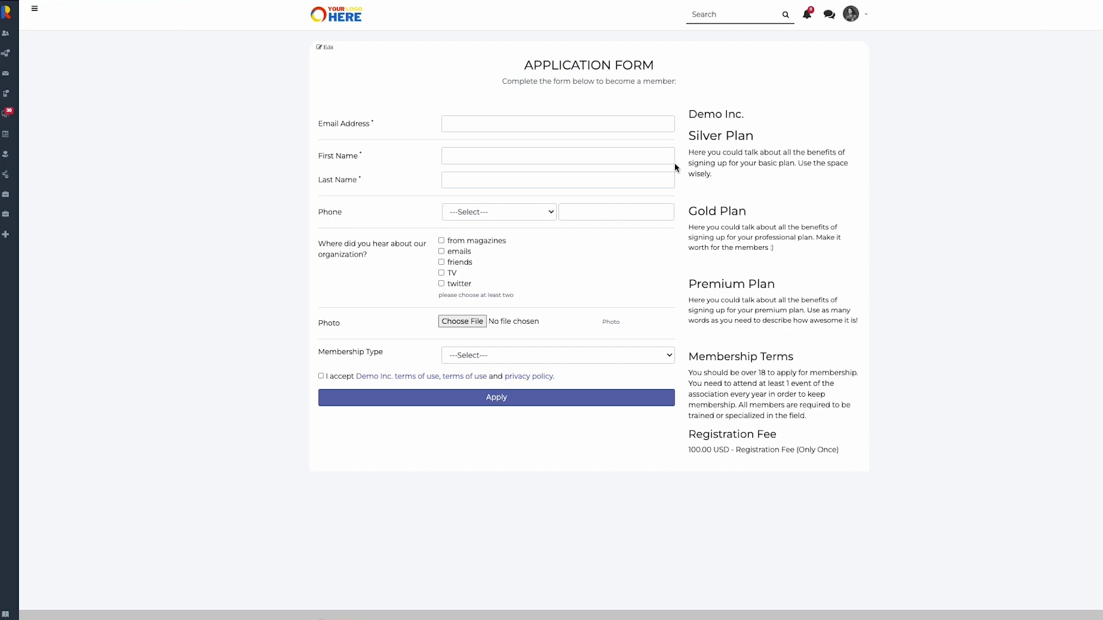
left_click(672, 13)
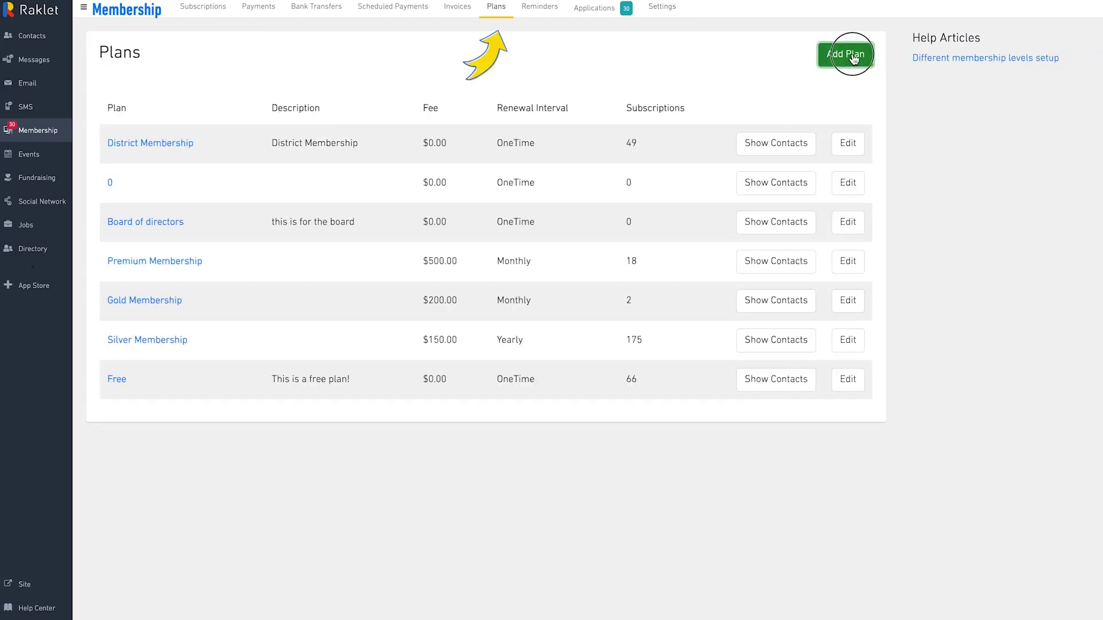
- Start a new membership plan set to cancel the subscription if not paid
left_click(854, 57)
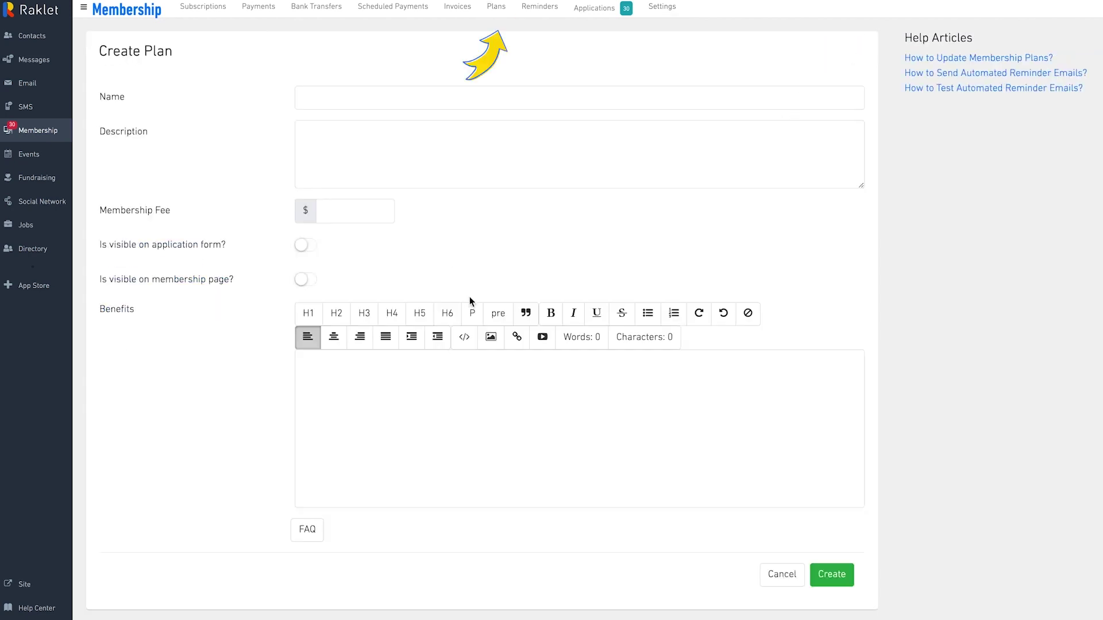
type("10")
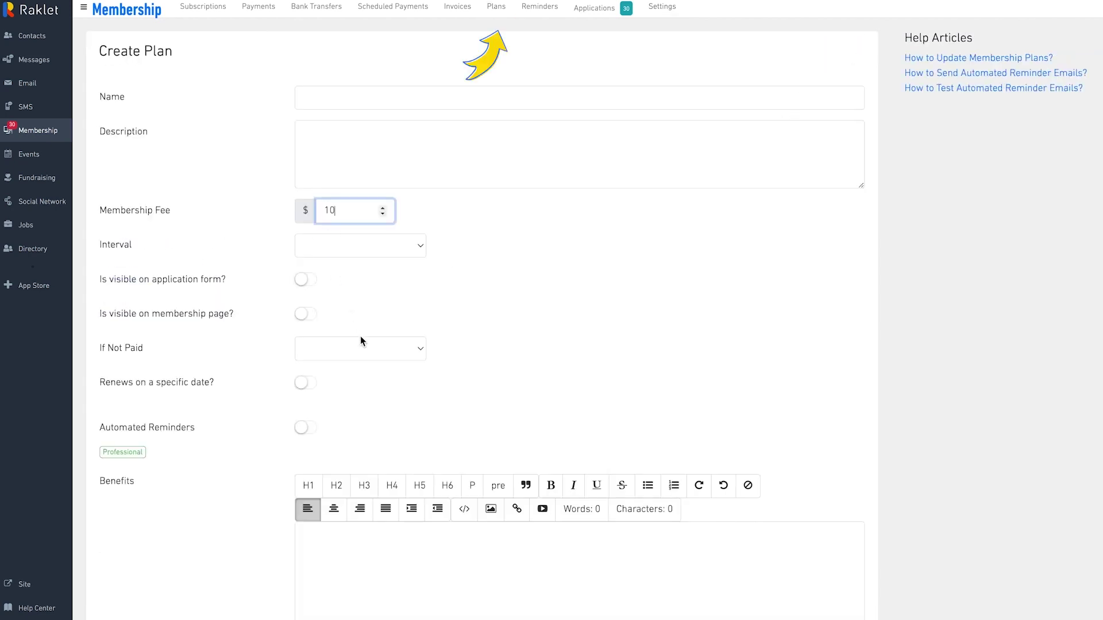
left_click(380, 351)
left_click(380, 383)
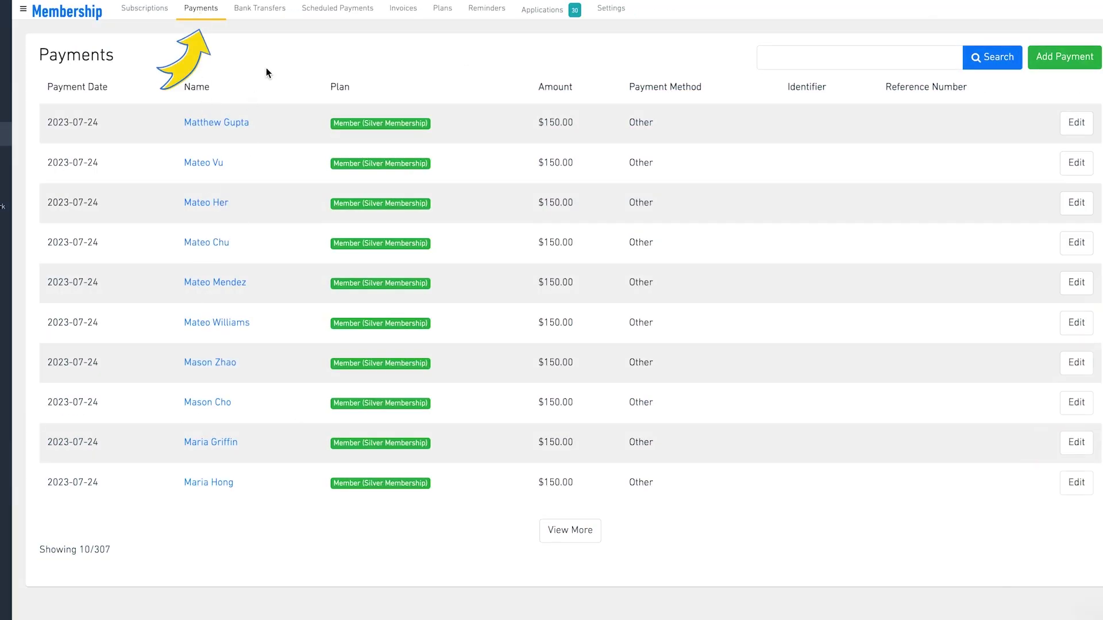
- Open and close a new payment dialog, then begin creating a new discount coupon
left_click(1057, 57)
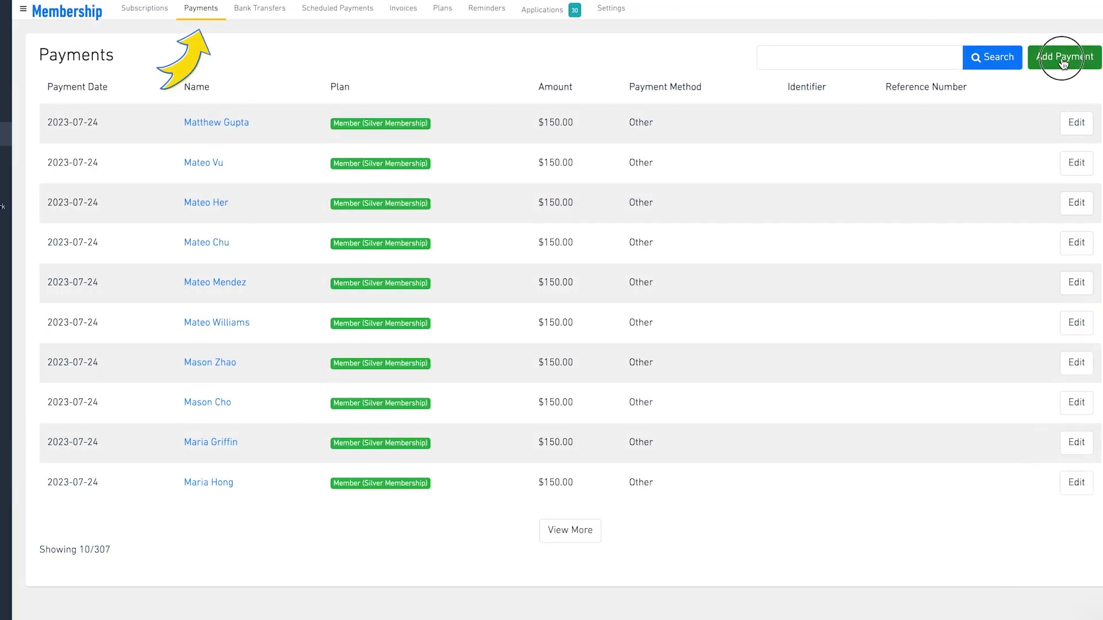
left_click(648, 33)
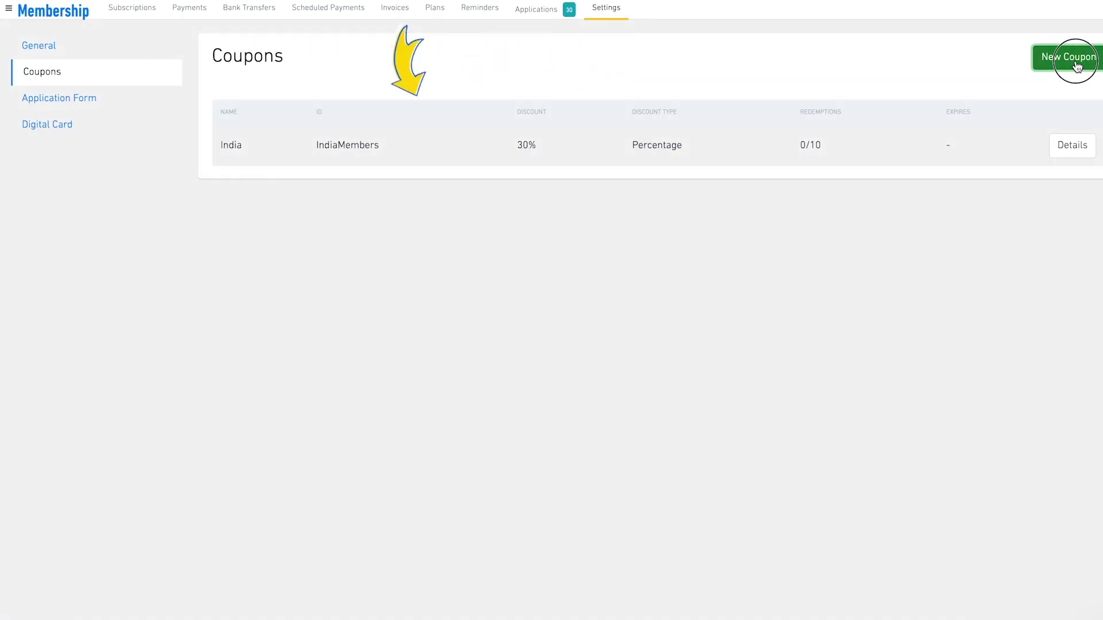
left_click(1076, 68)
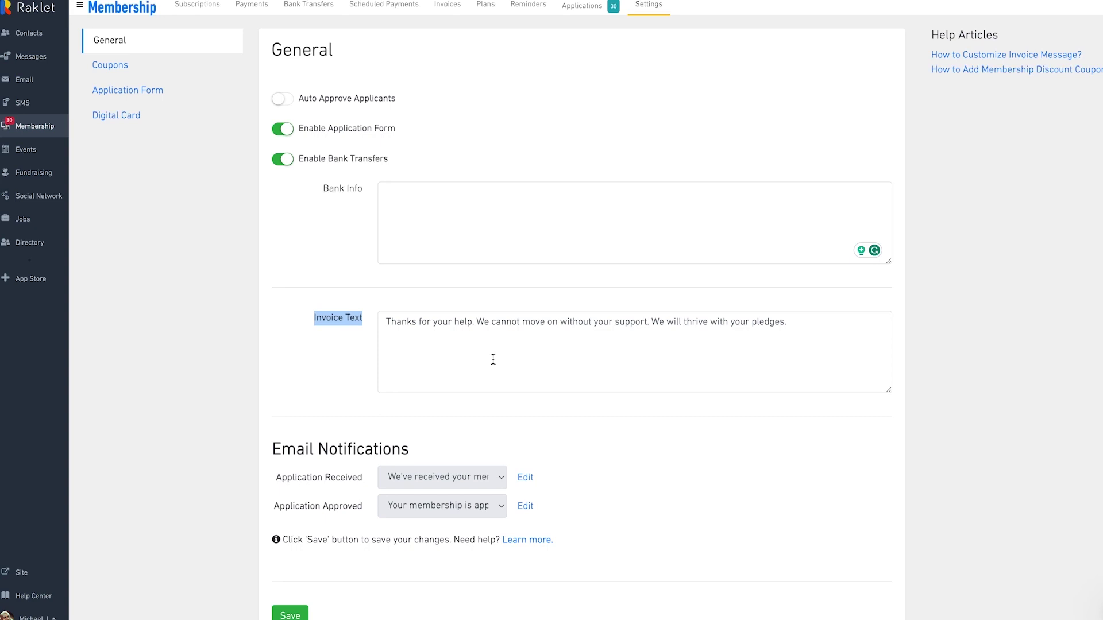
- Open the Application Form page from the membership settings sidebar
left_click(141, 90)
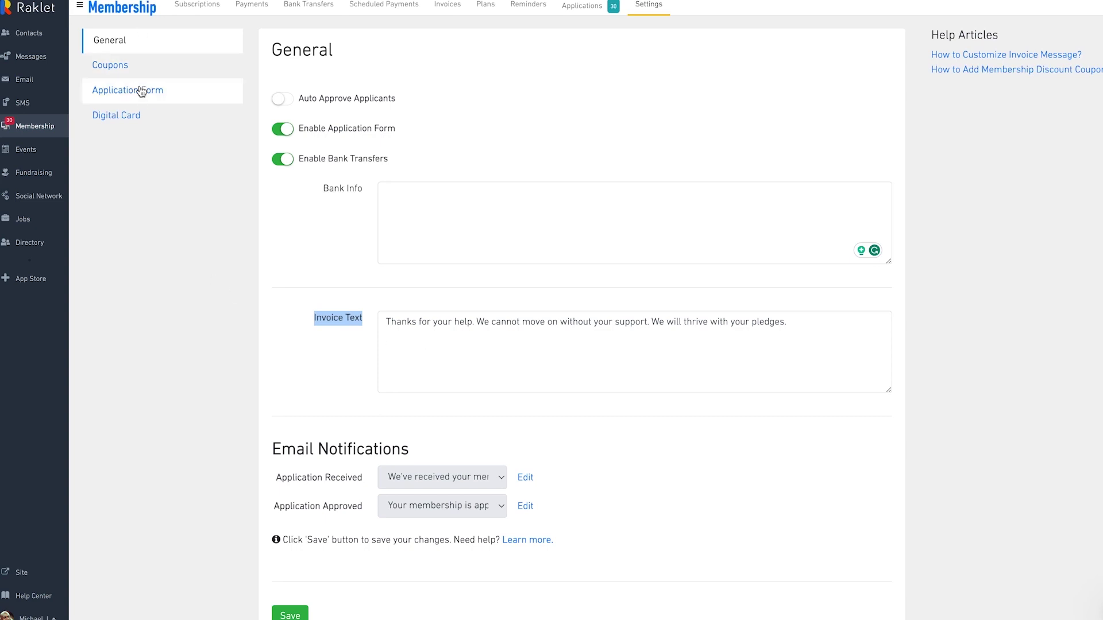
scroll(320, 373, "down", 2)
scroll(320, 373, "down", 2)
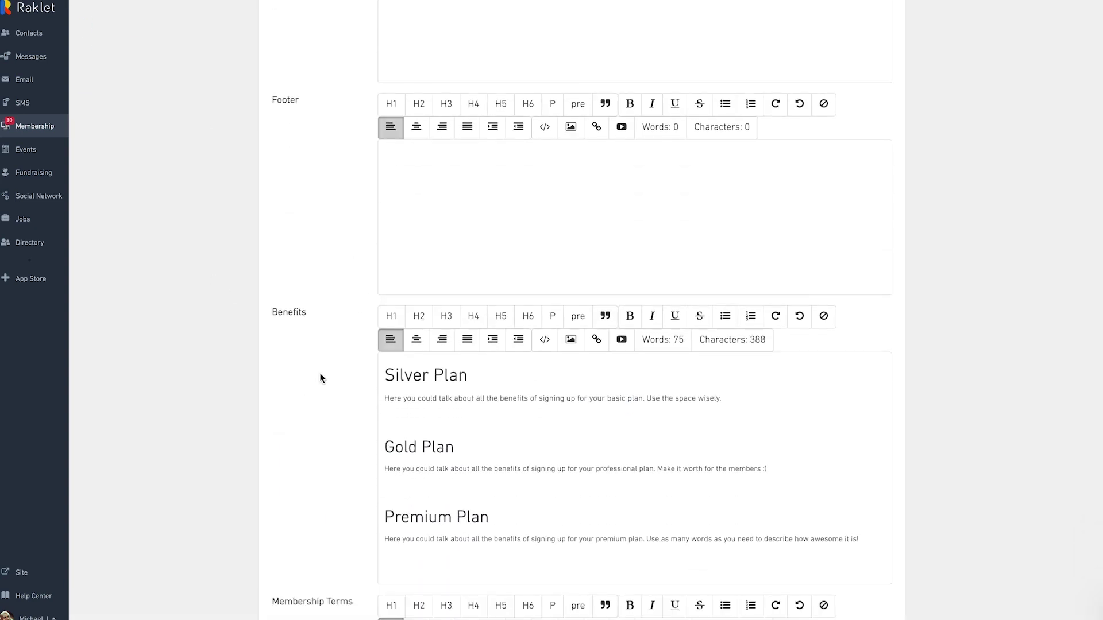
scroll(320, 373, "down", 3)
scroll(319, 374, "down", 1)
scroll(387, 379, "down", 1)
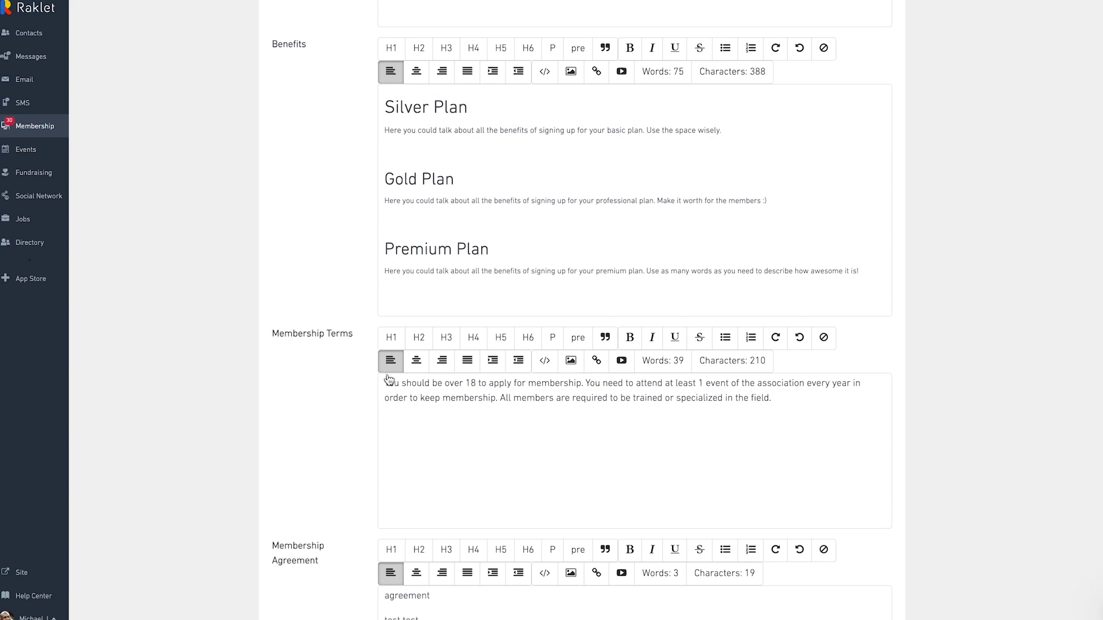
scroll(338, 530, "up", 2)
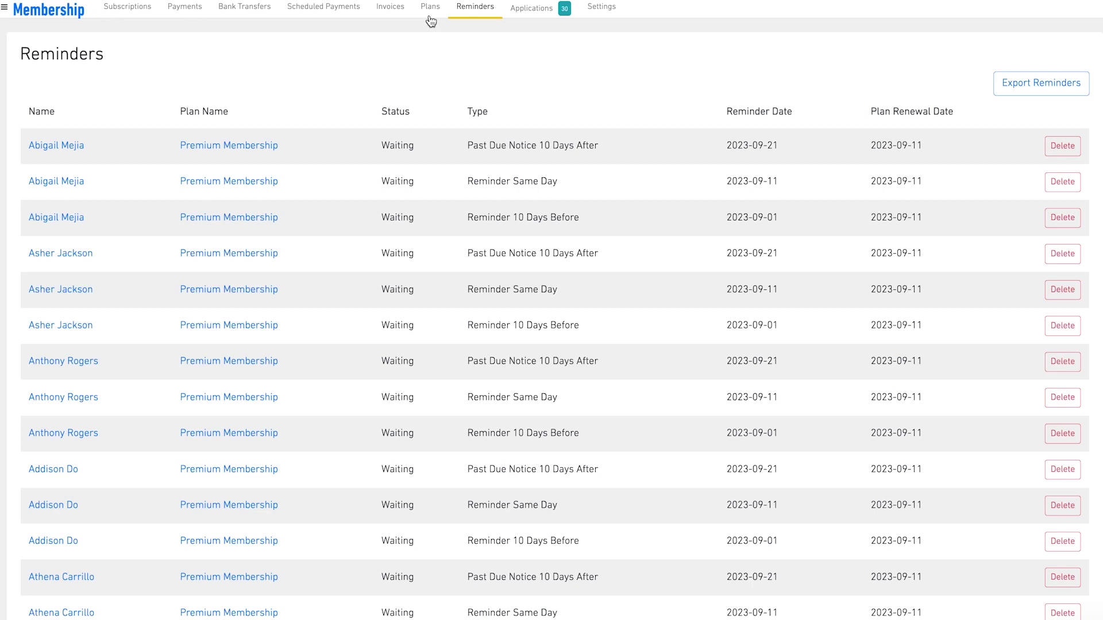
- Switch to the membership subscriptions list
left_click(126, 11)
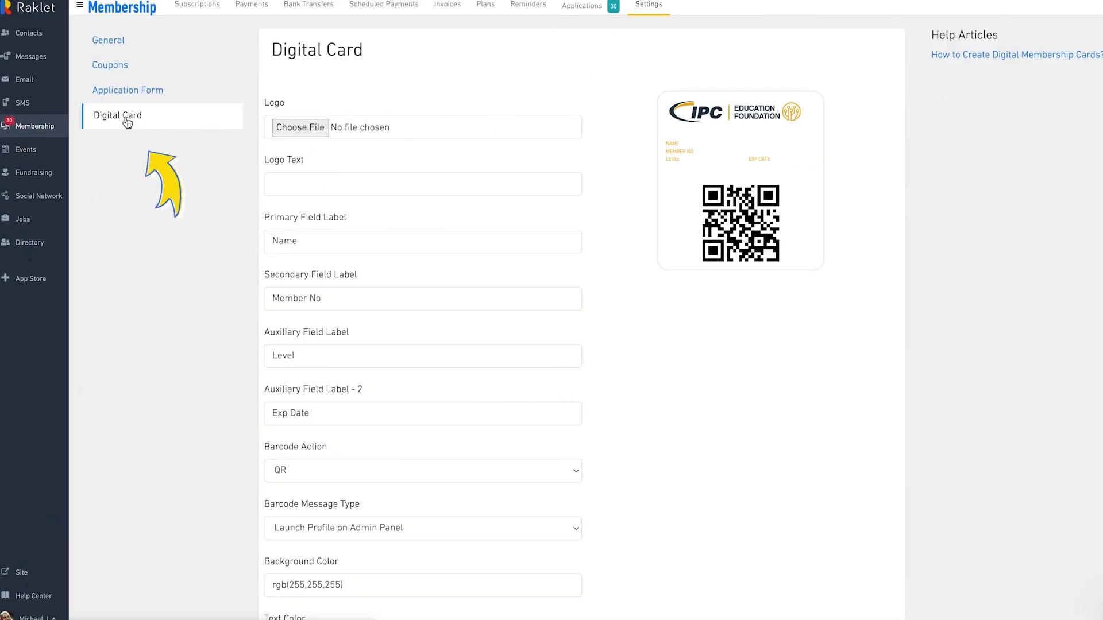
scroll(325, 174, "down", 3)
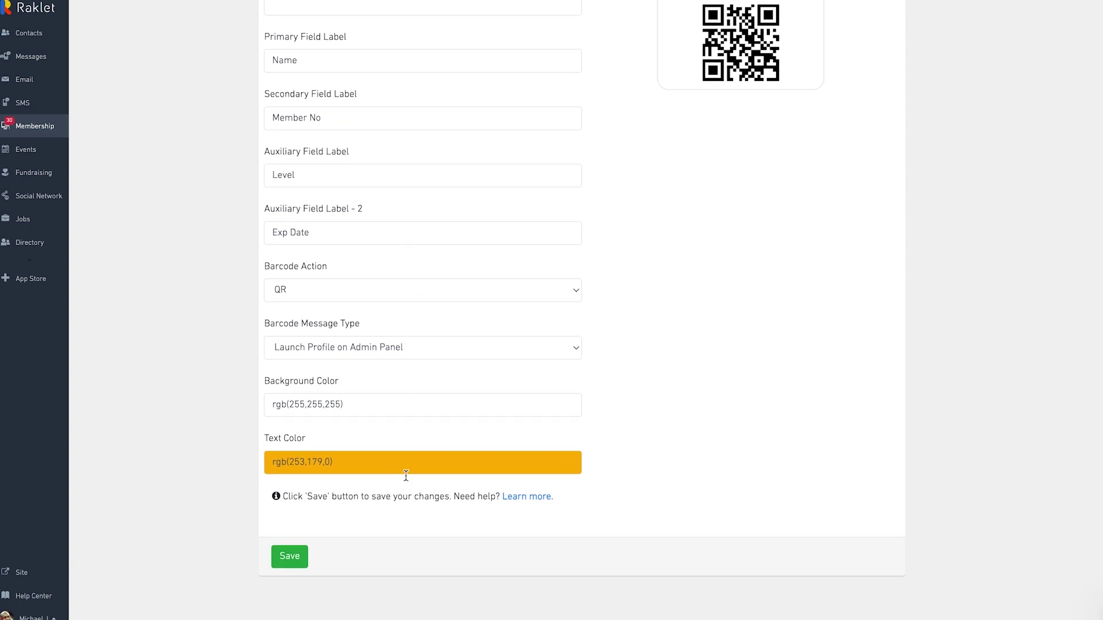
scroll(421, 222, "up", 3)
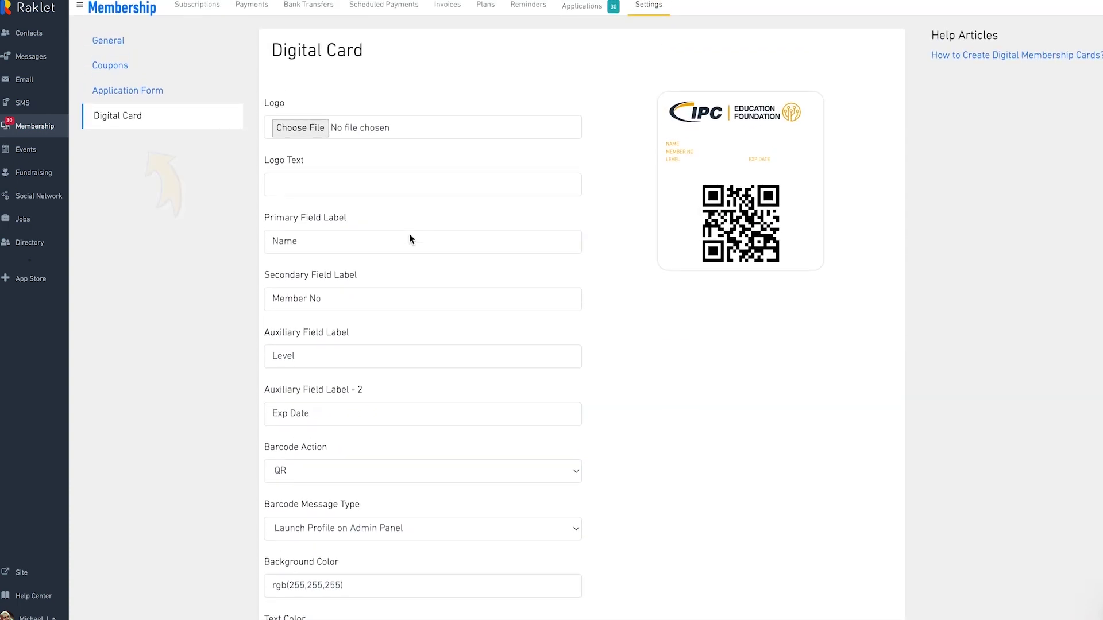
- Open the help resources page and visit the full Raklet Help Center site
left_click(38, 603)
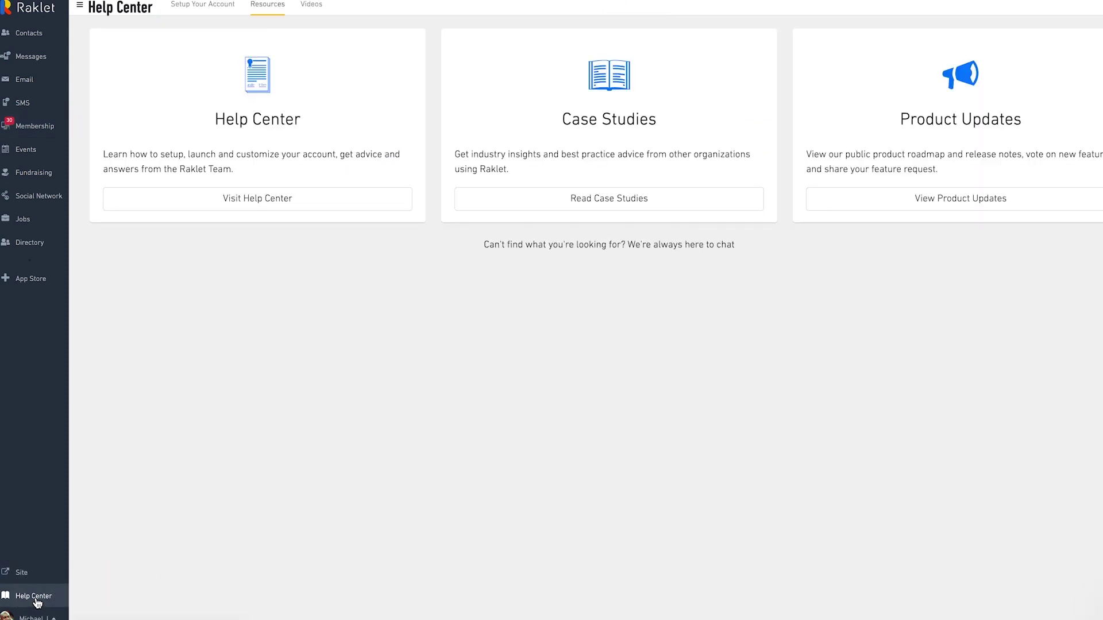
left_click(281, 207)
scroll(532, 197, "down", 2)
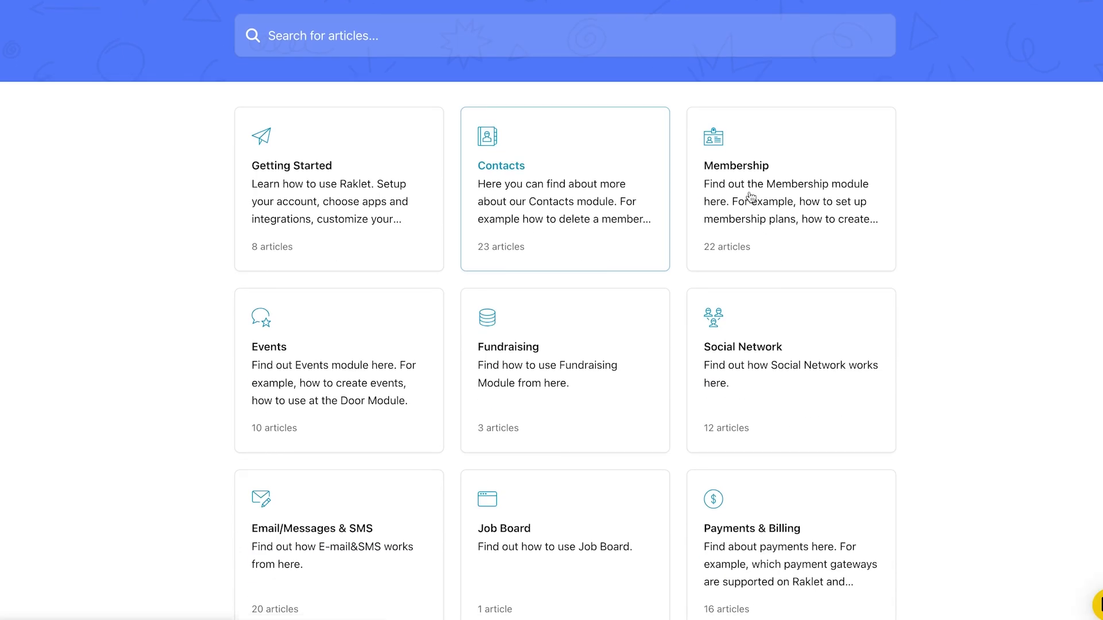